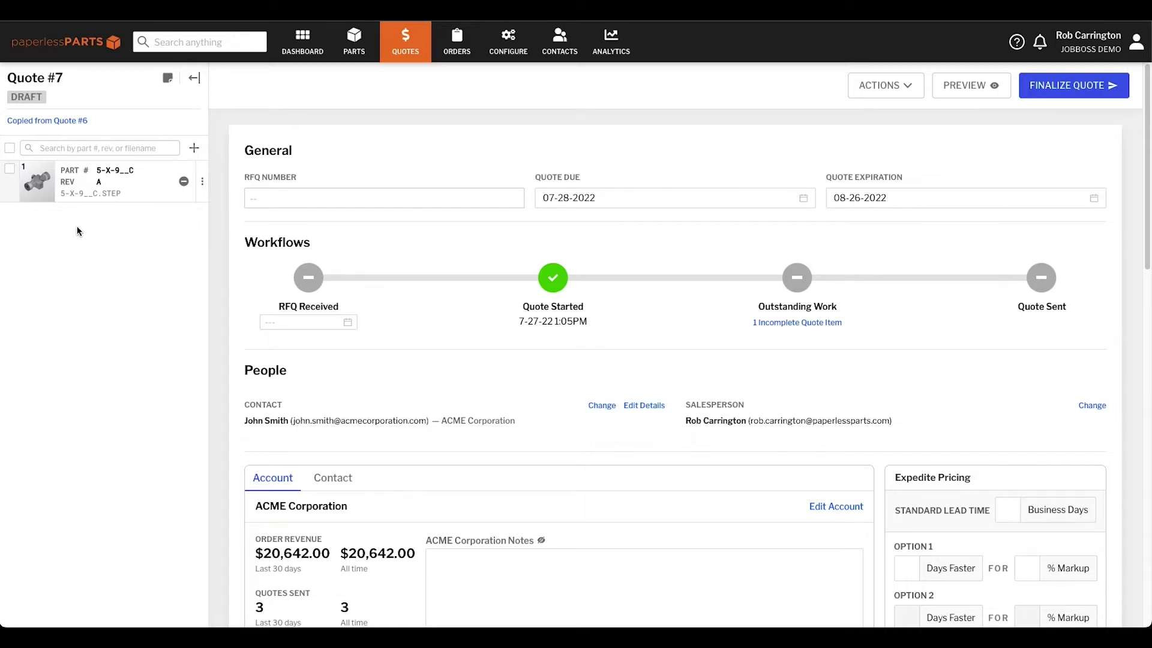
- Open part 5-X-9__C's pricing details and bring its Materials and Operations cost tables into view
click(103, 184)
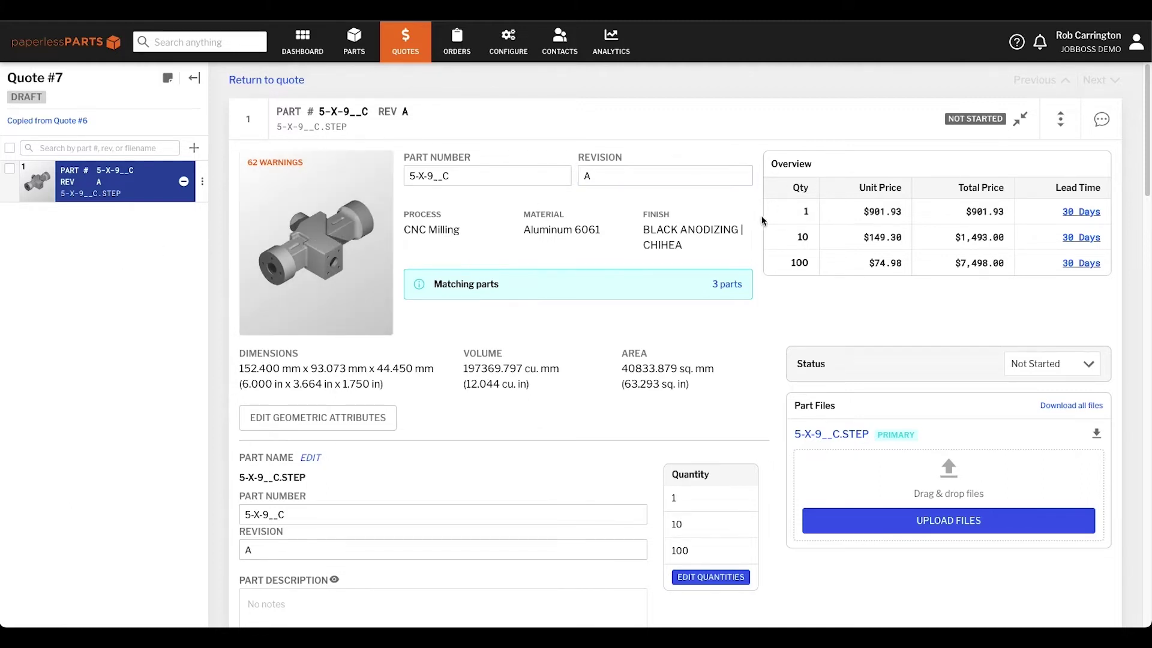
scroll(621, 288, down, 5)
scroll(622, 287, down, 2)
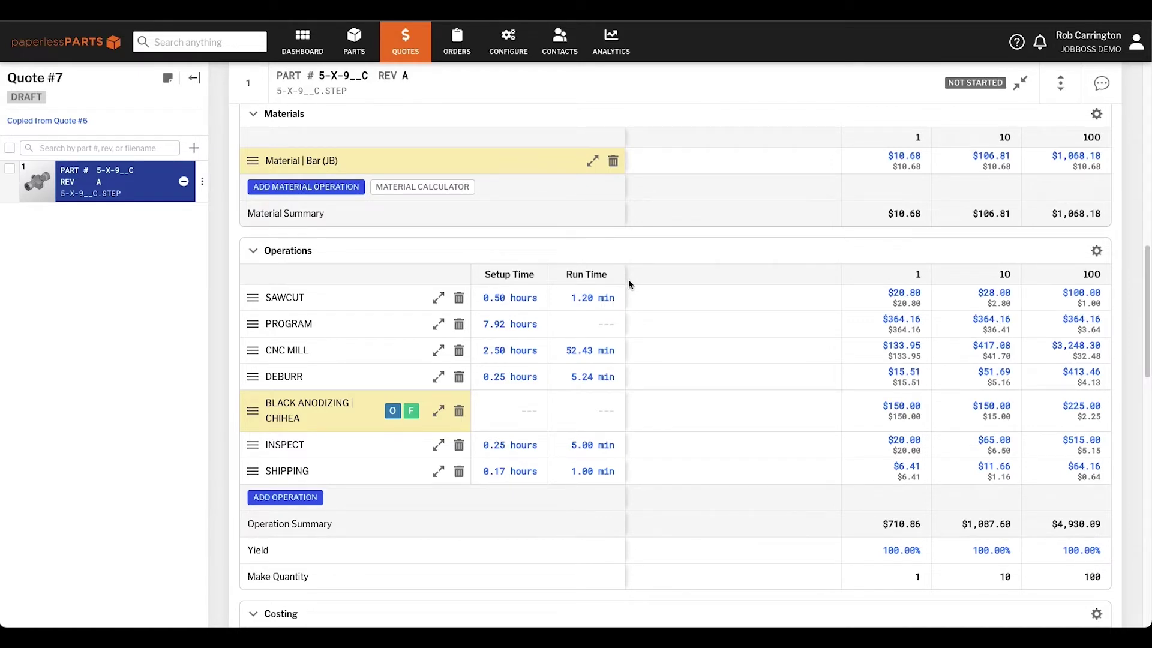
- Inspect the BLACK ANODIZING | CHIHEA operation, then view the Bar (JB) material choices
click(438, 411)
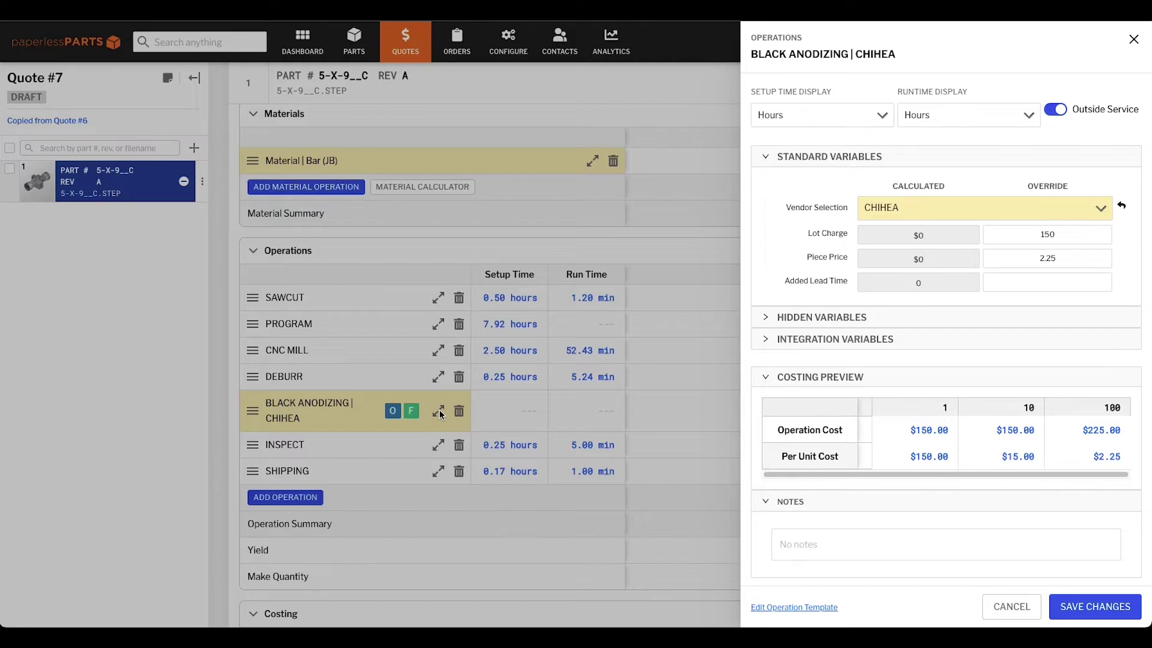
click(1135, 41)
click(592, 159)
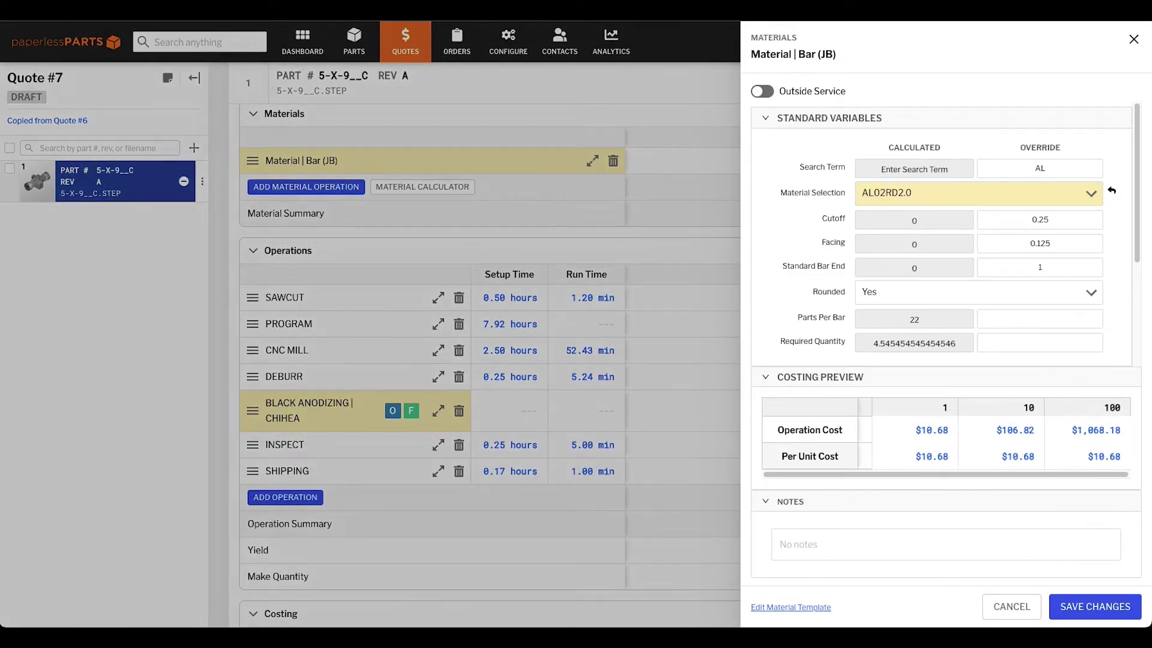
click(1092, 195)
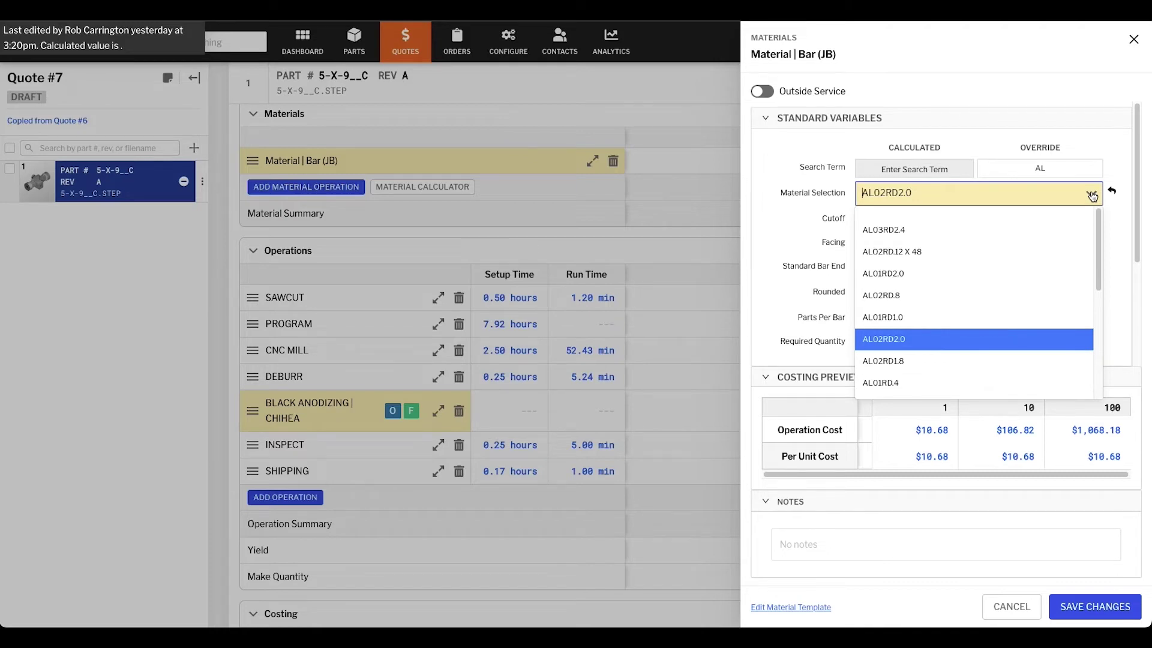
- Close the bar material details without saving and return to the Quote #7 overview
click(1134, 40)
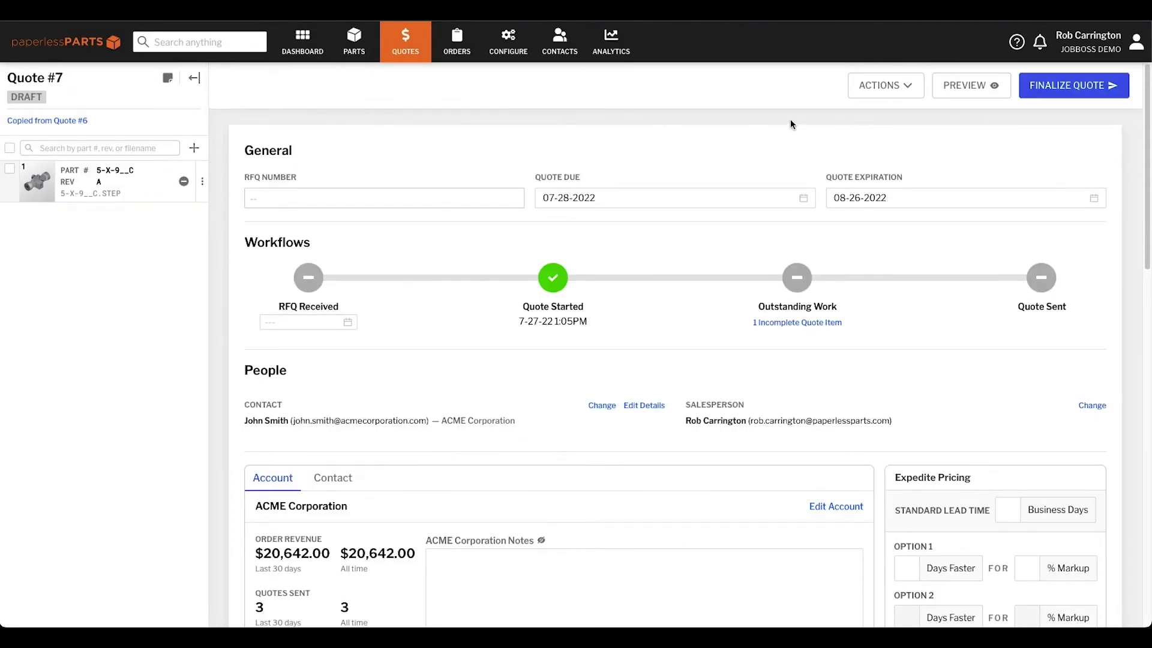
- Create an order from Quote #7 for quantity 100 plus the Non-Recurring Engineering charge
click(882, 85)
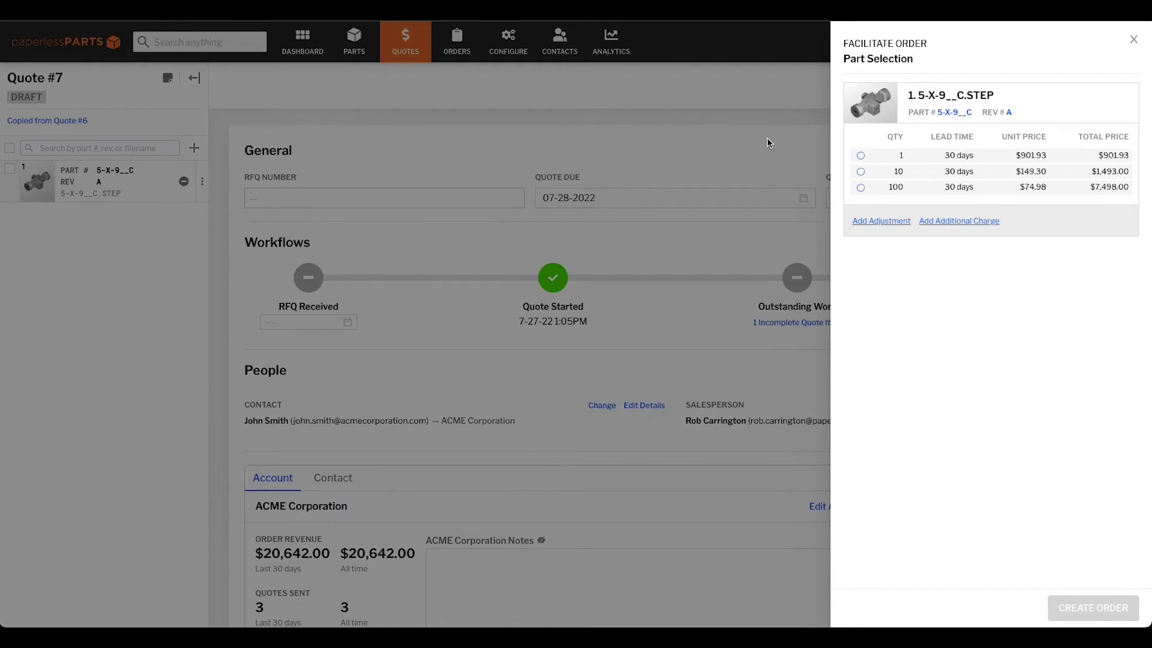
click(861, 187)
click(861, 230)
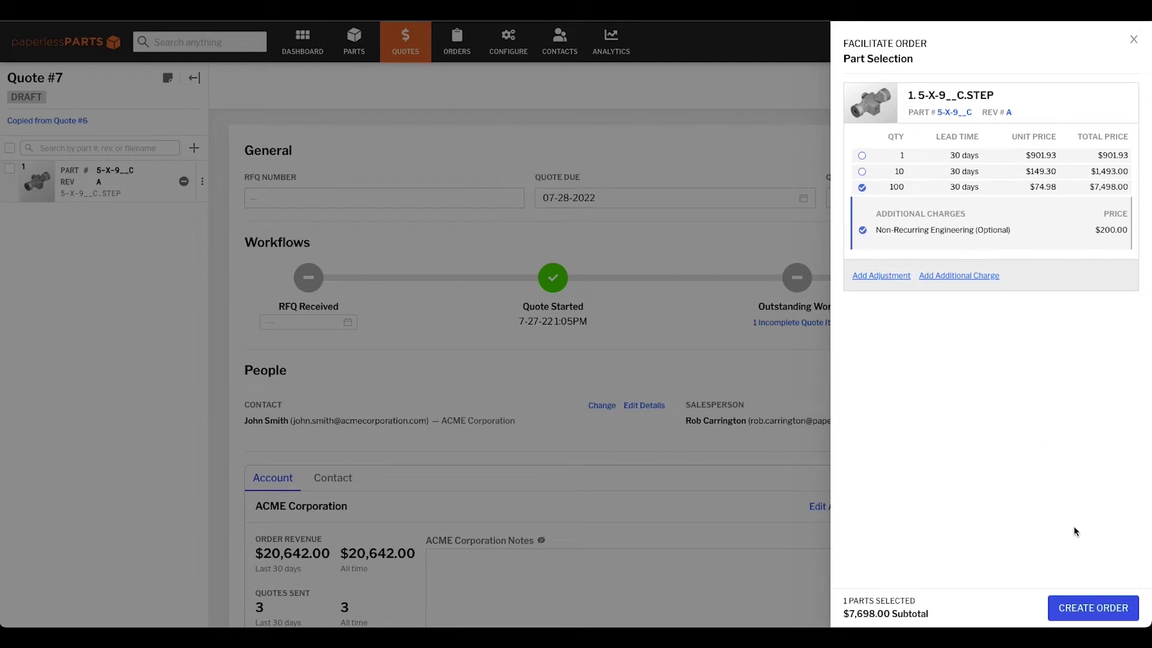
click(1077, 608)
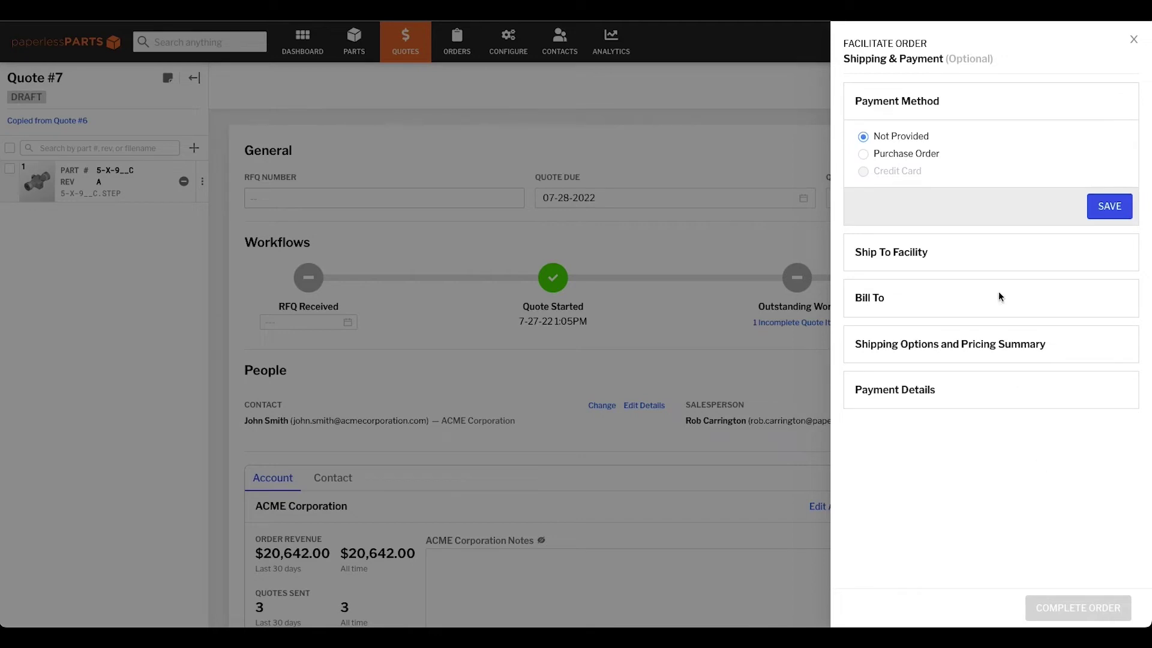
- Pay by purchase order PO1234, ship to HQ, bill to 1 Main St, and complete Order #12
click(864, 153)
click(896, 285)
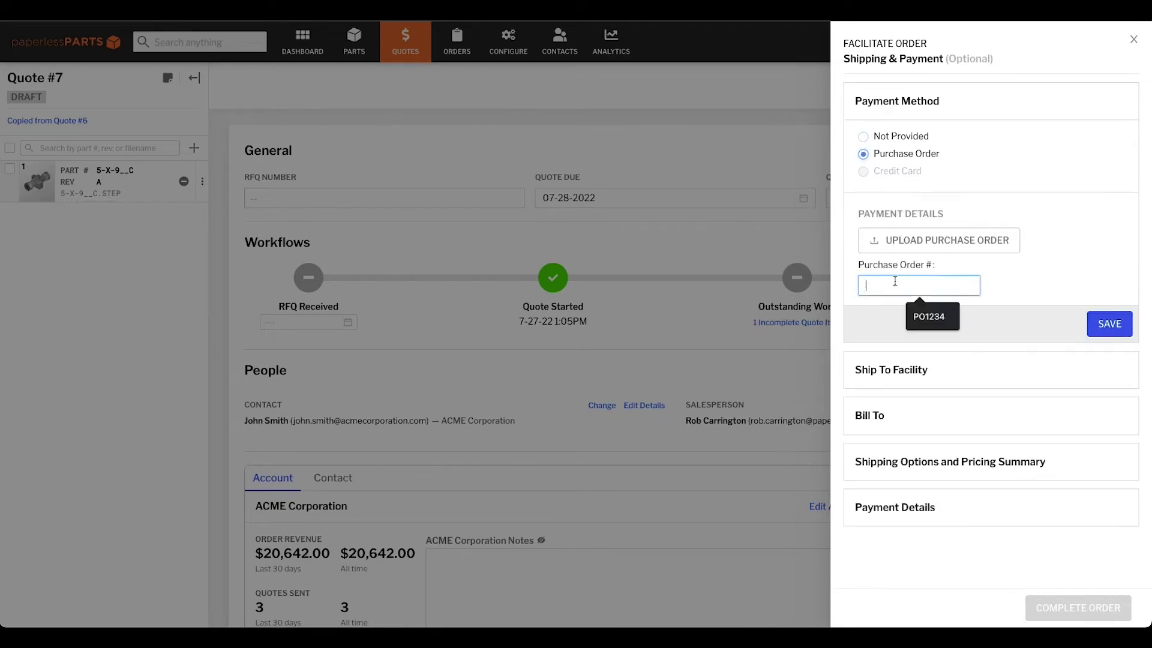
text(PO1234)
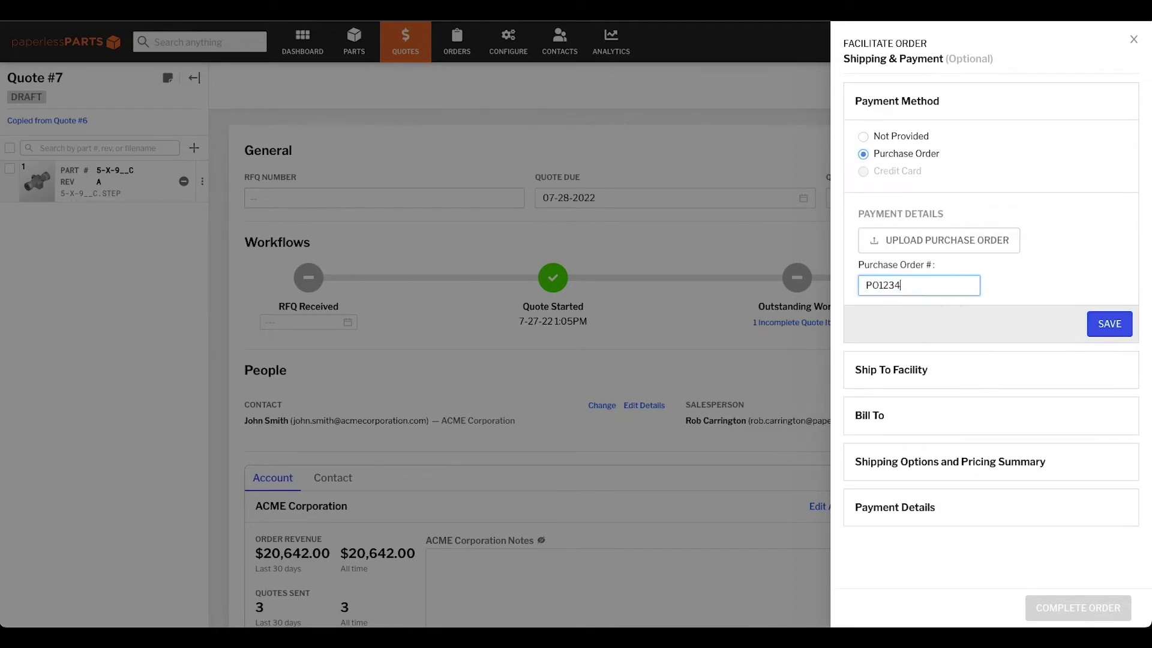
click(1108, 324)
click(864, 233)
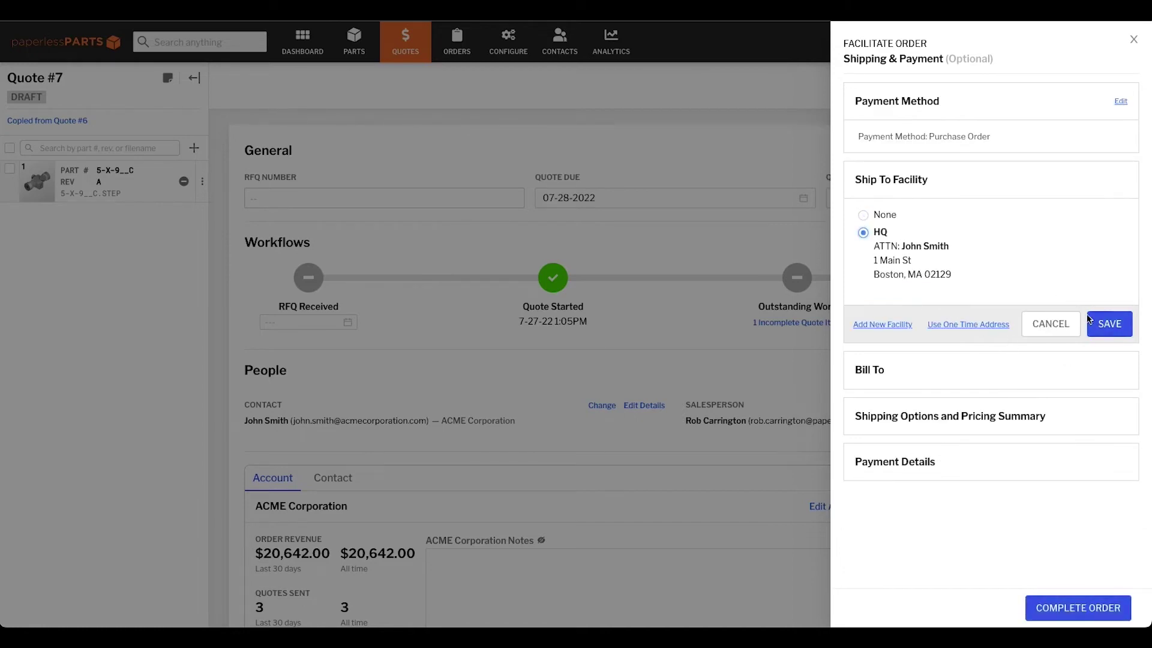
click(1109, 325)
click(863, 348)
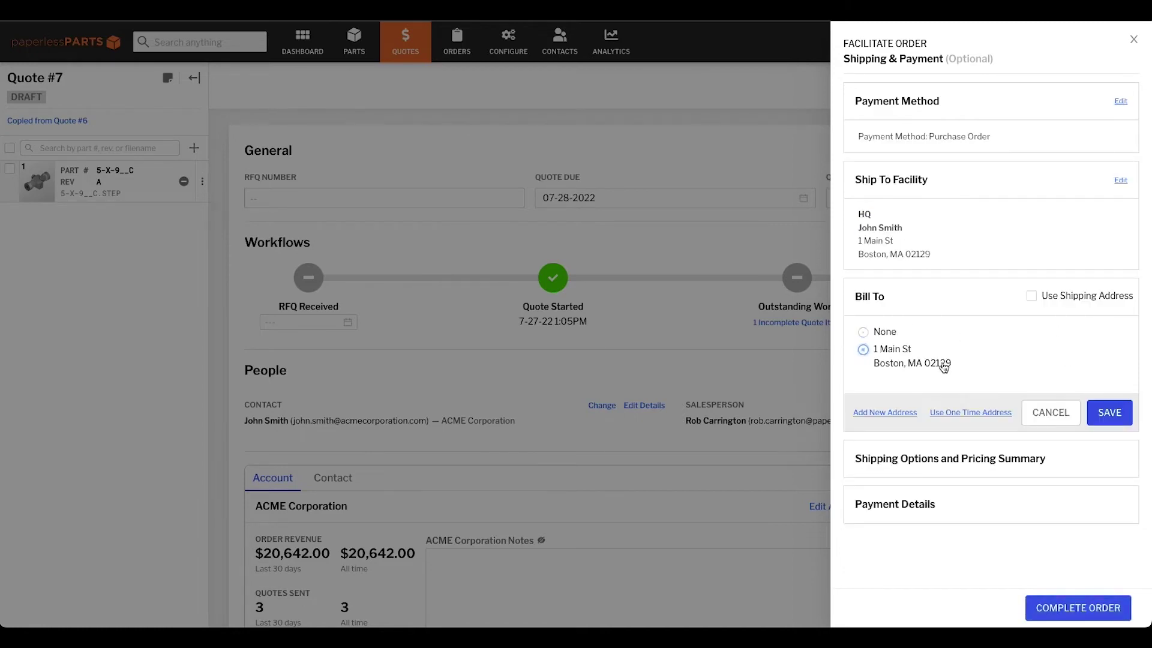
click(1109, 412)
click(1081, 609)
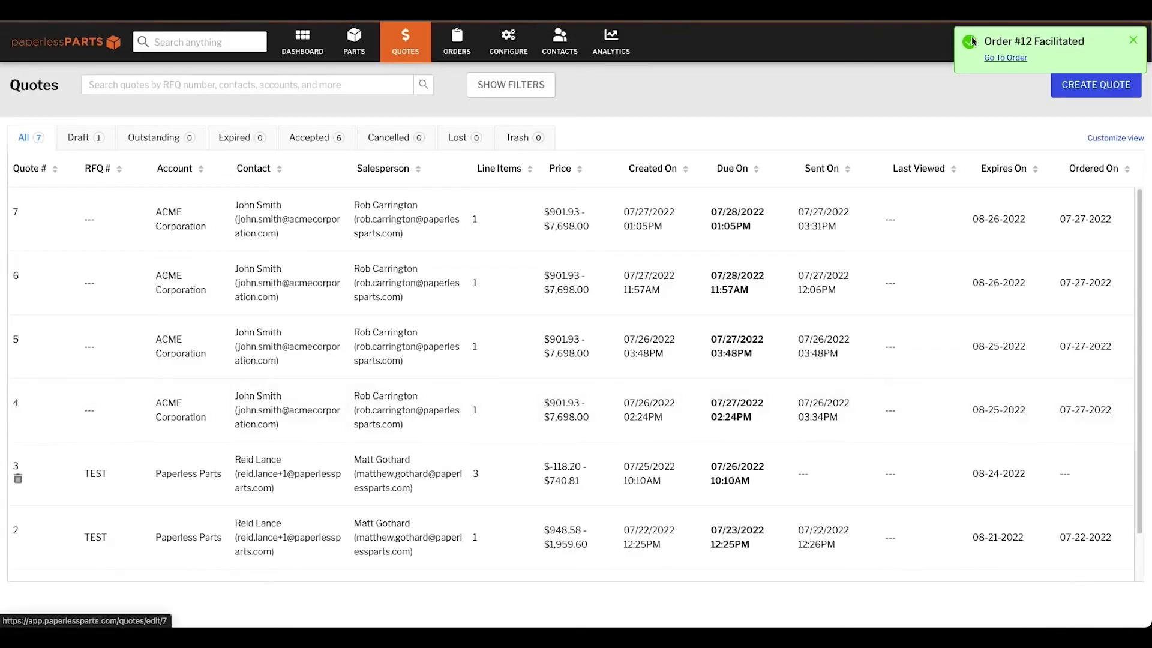
- Open the Paperless Parts Orders list showing Order #12 for 100 parts at $7,698
click(1006, 60)
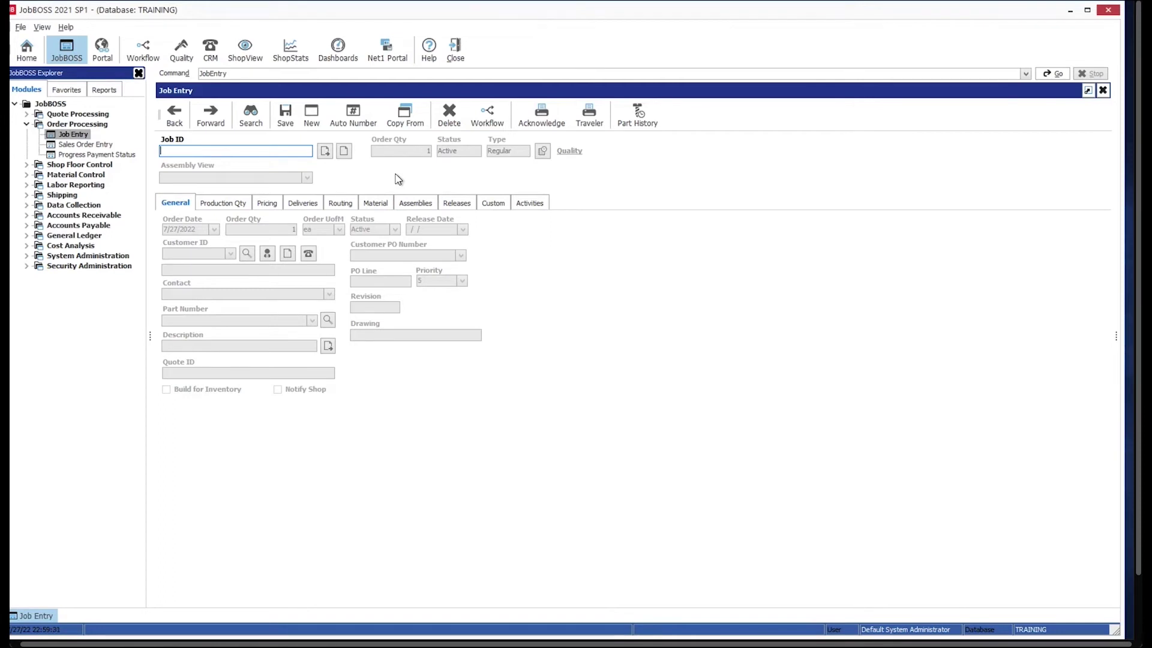
text(13119)
- Find and open job 13119 for ACME Corporation, then view its pricing and additional charges
click(252, 114)
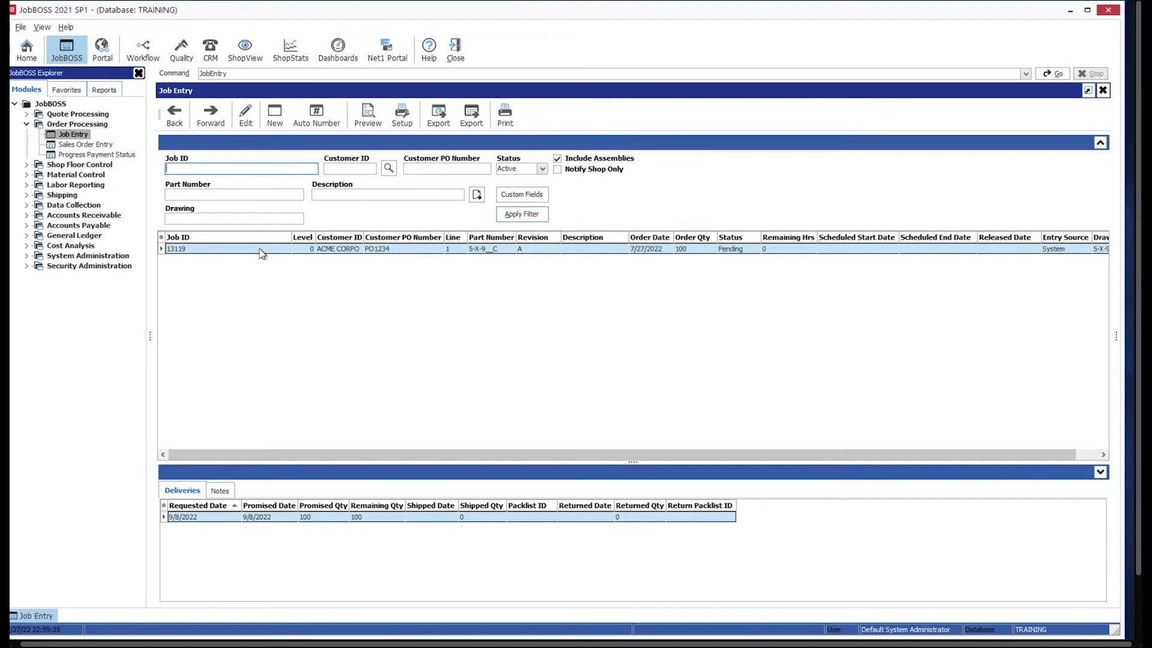
double_click(260, 250)
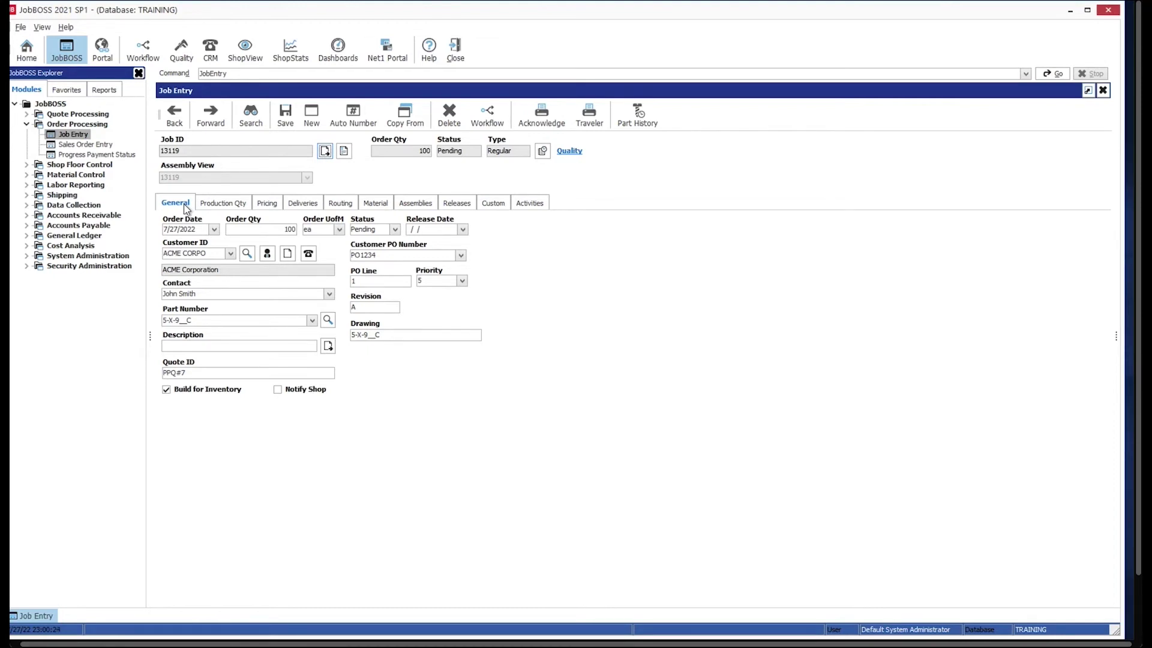
click(268, 203)
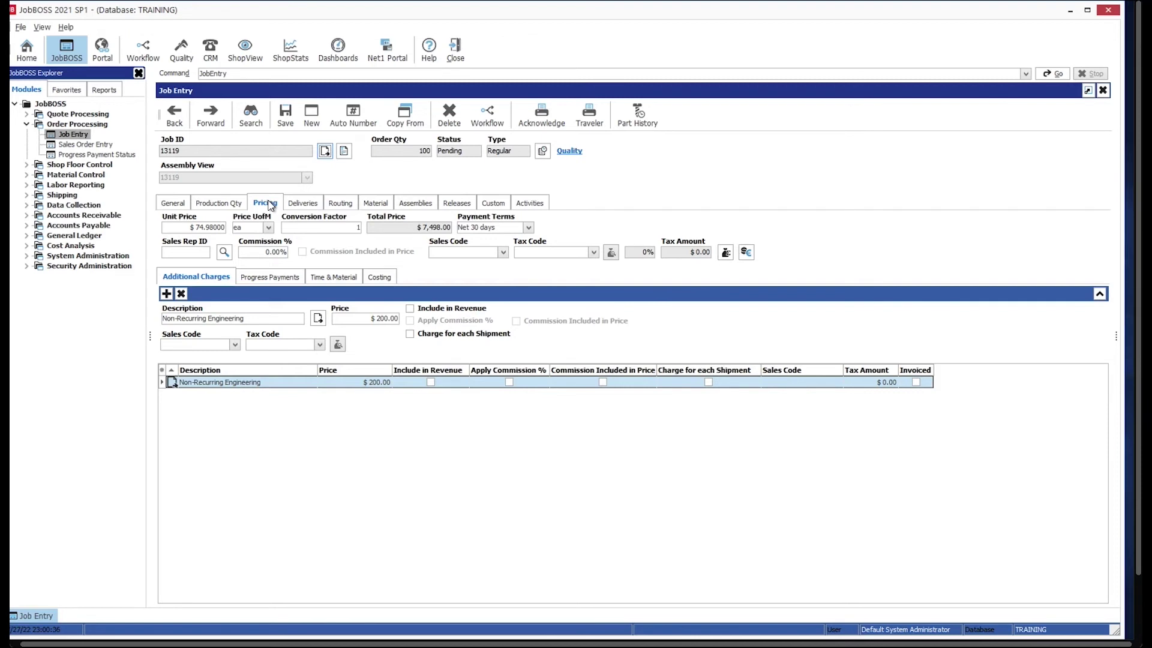
- Review job 13119's seven routing operations and its AL02RD2.0 aluminum bar material requirement
click(340, 207)
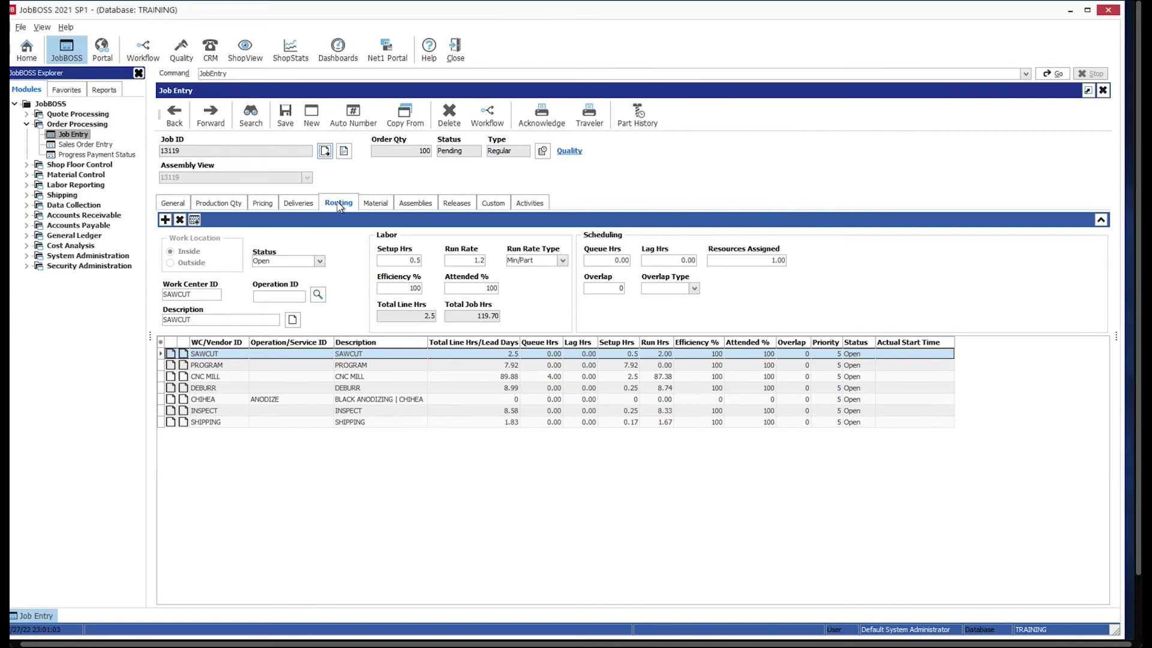
click(369, 205)
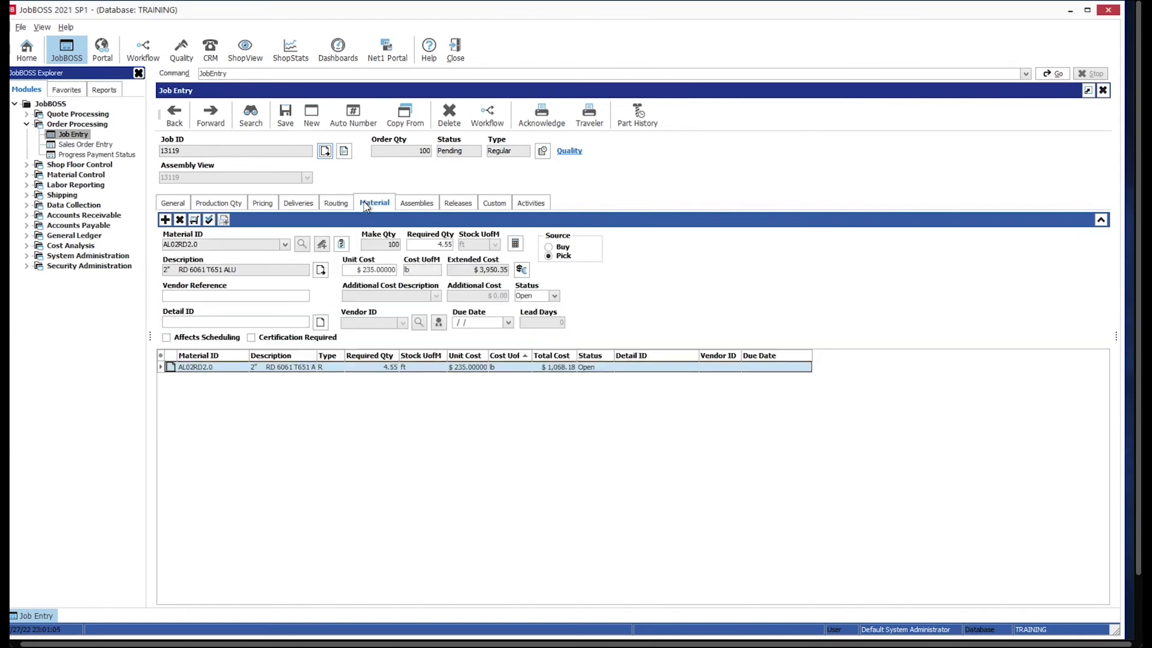